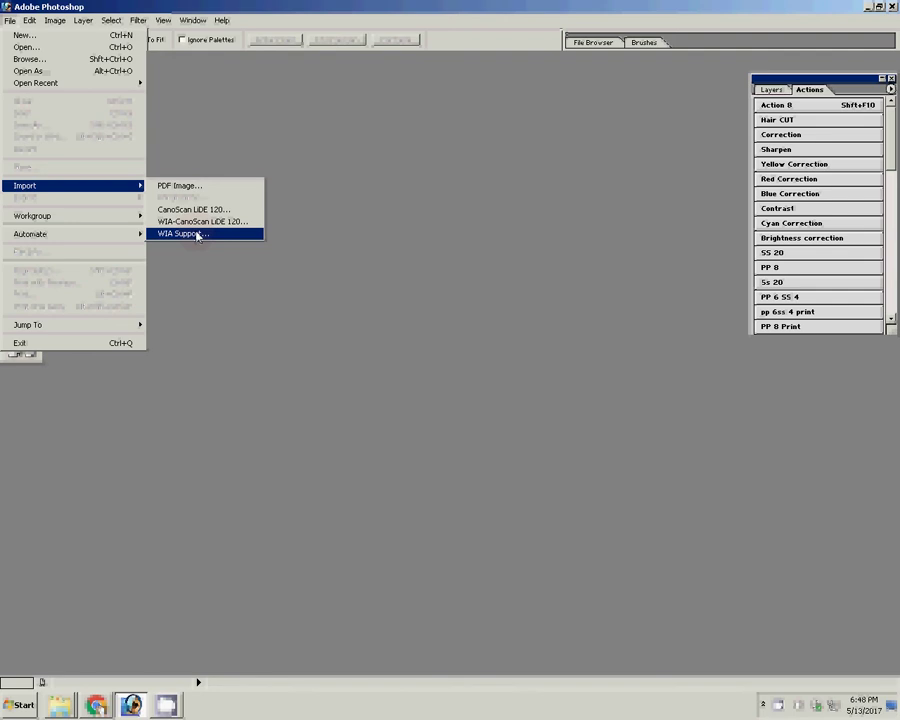
Import through WIA Support, selecting the CanoScan LiDE 120 scanner as the source.
click(197, 234)
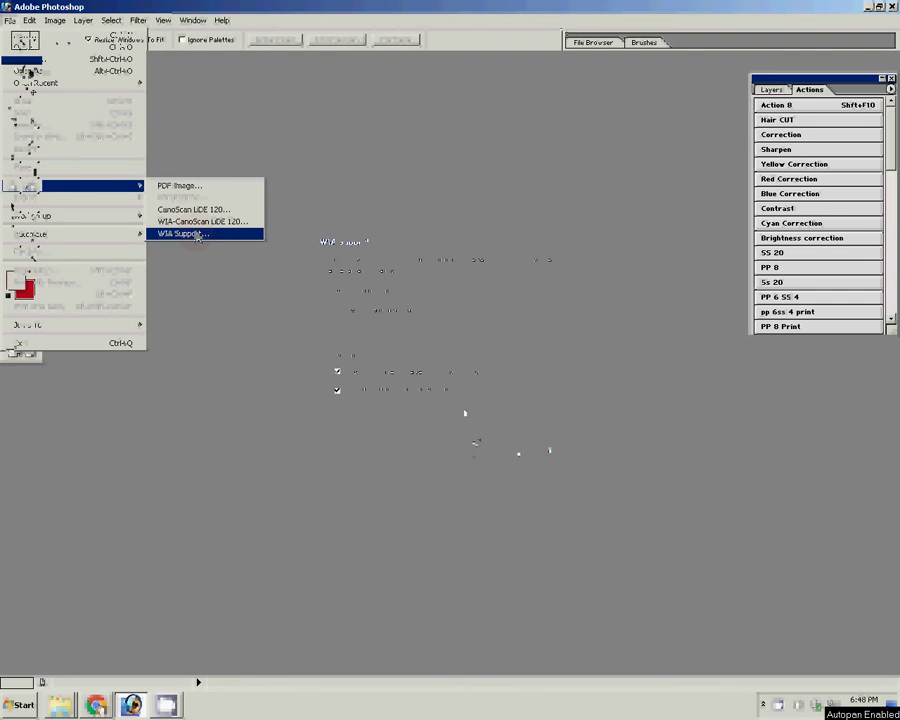
click(534, 447)
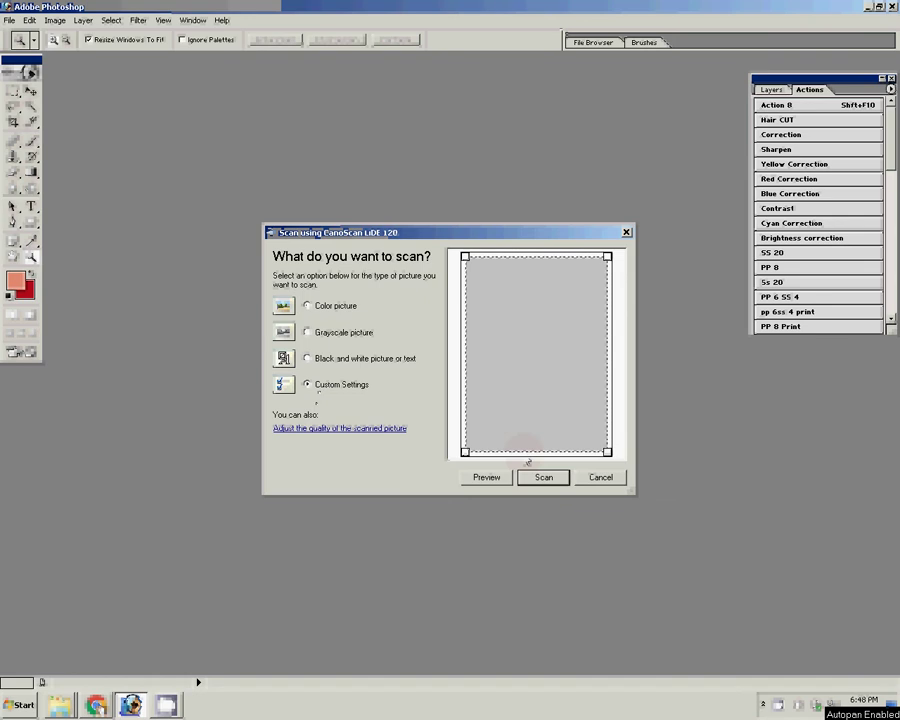
Preview the photo, fit the scan area around it, and scan it into Photoshop.
click(486, 477)
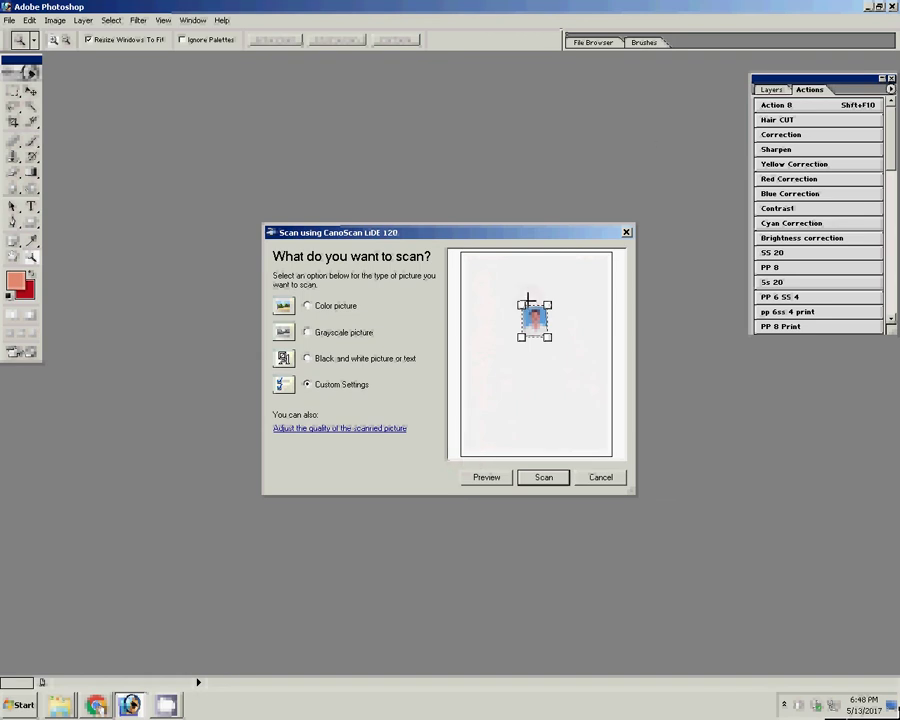
drag(520, 304, 517, 300)
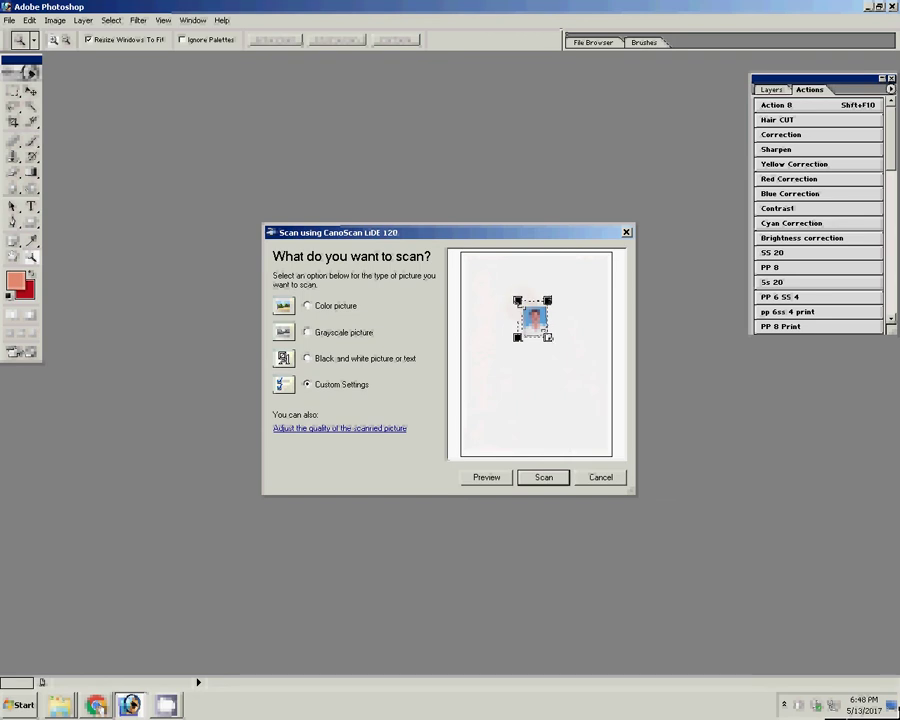
drag(547, 336, 553, 344)
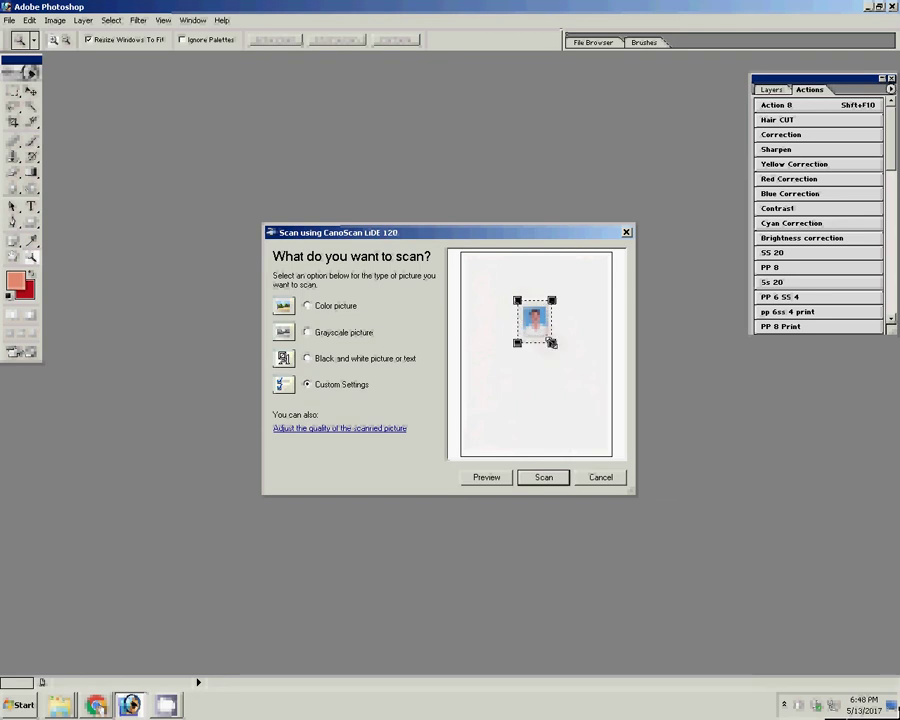
click(541, 484)
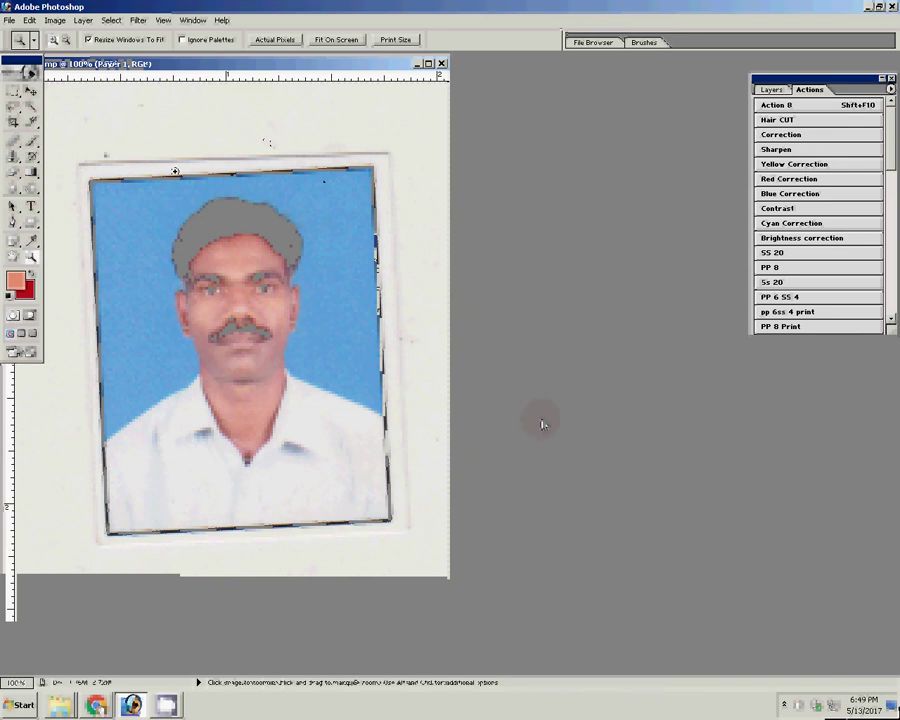
Rotate the photo layer slightly with Free Transform to straighten it.
key(v)
key(ctrl+t)
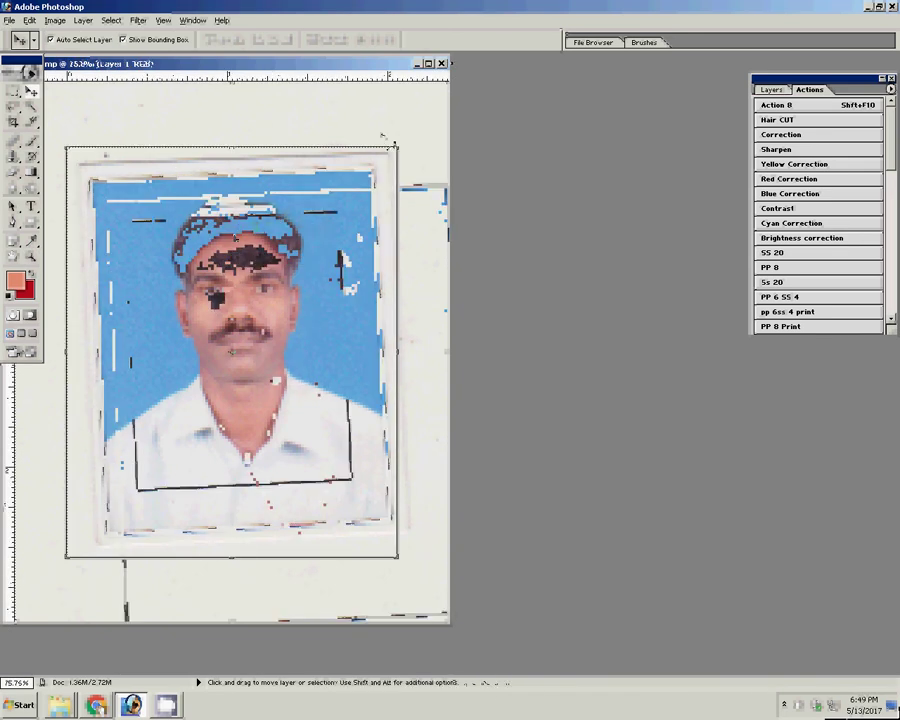
drag(409, 122, 428, 133)
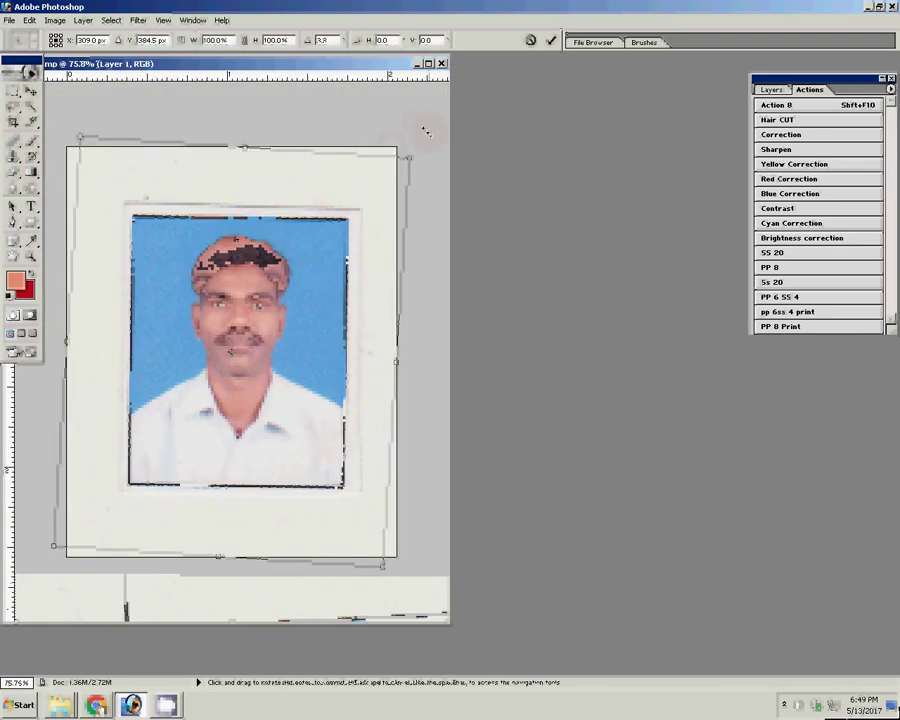
key(Return)
Crop to the portrait at 3.4 × 4.4 cm, removing the white border, and zoom in.
key(c)
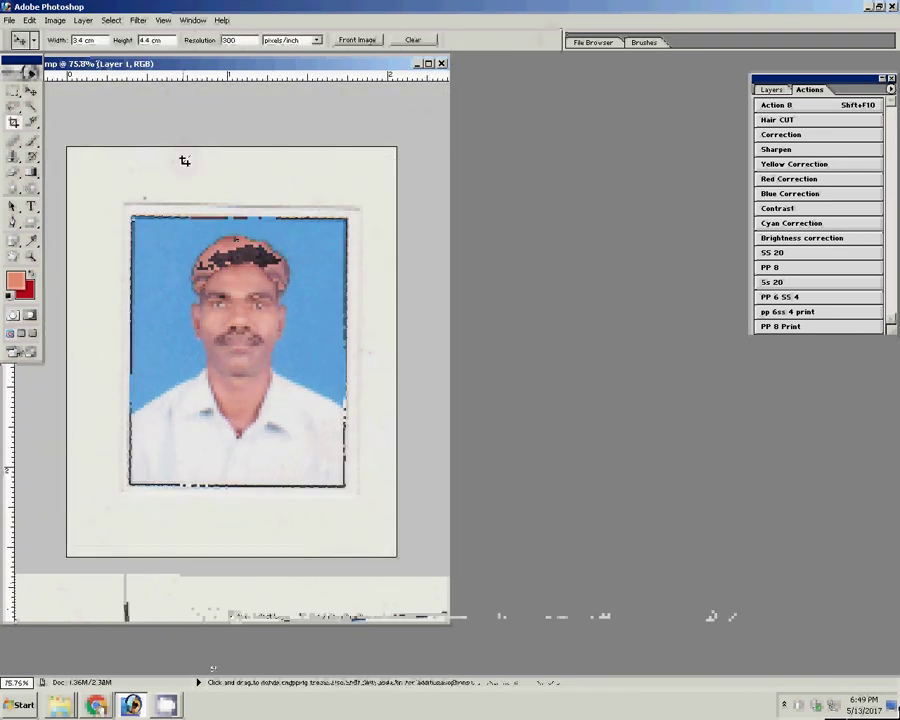
drag(125, 207, 362, 476)
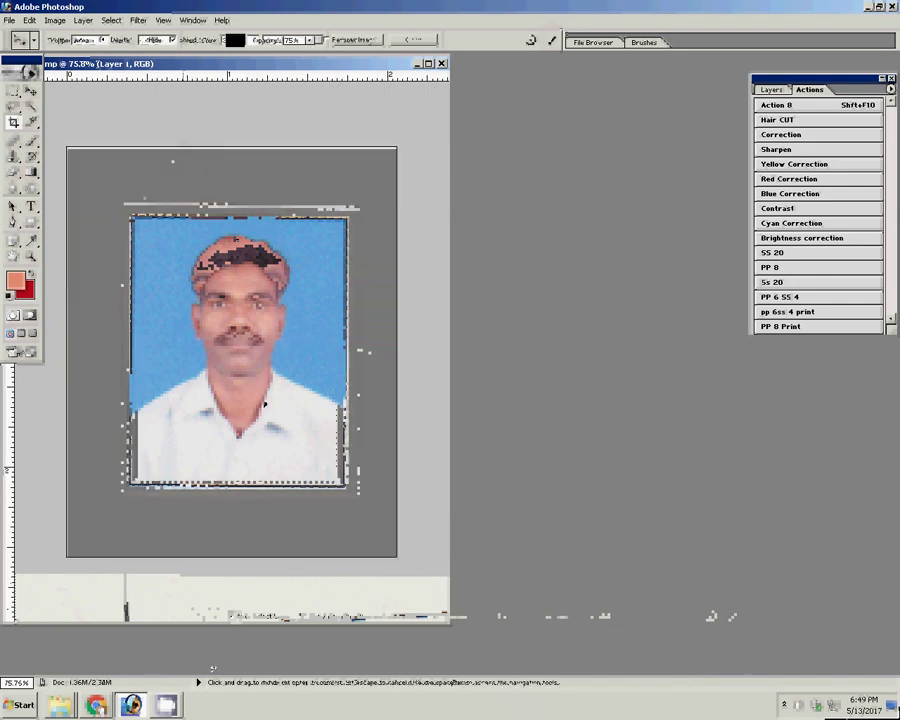
key(Return)
key(z)
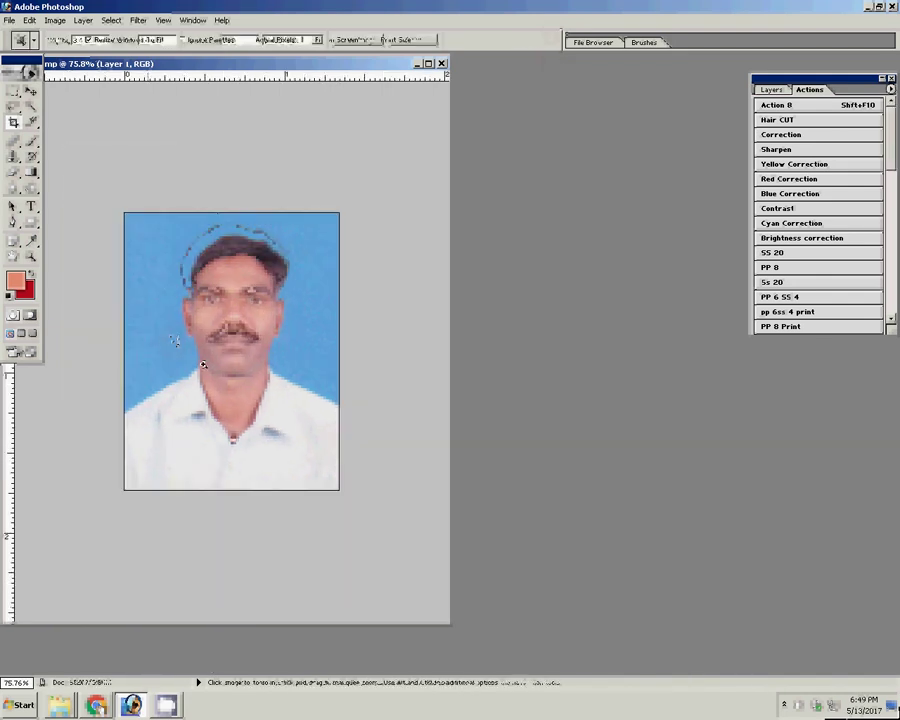
click(184, 330)
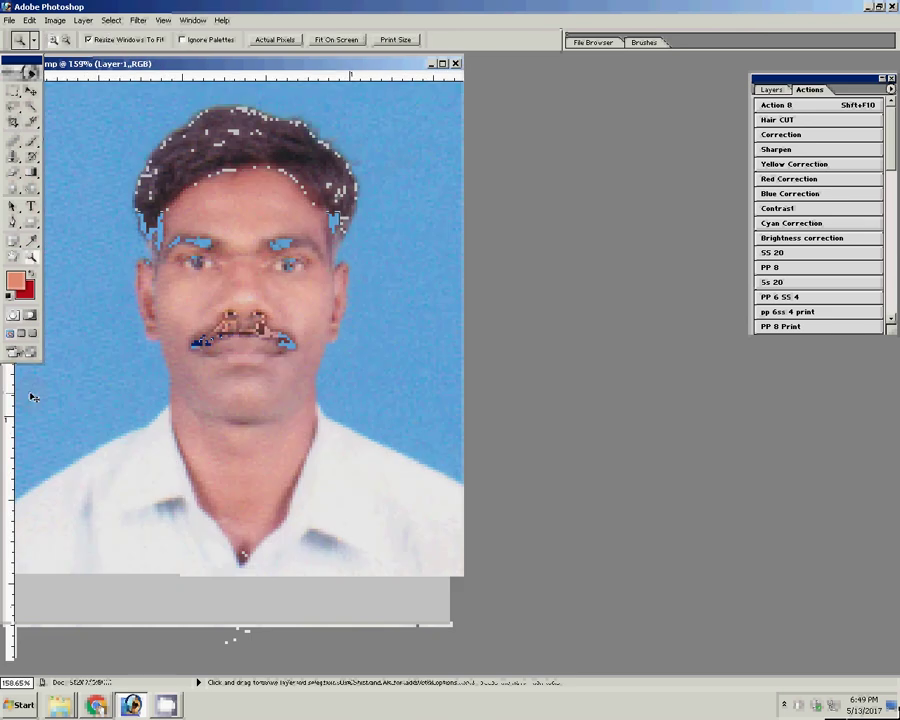
Darken the portrait's midtones with Levels to 0.57.
key(ctrl+l)
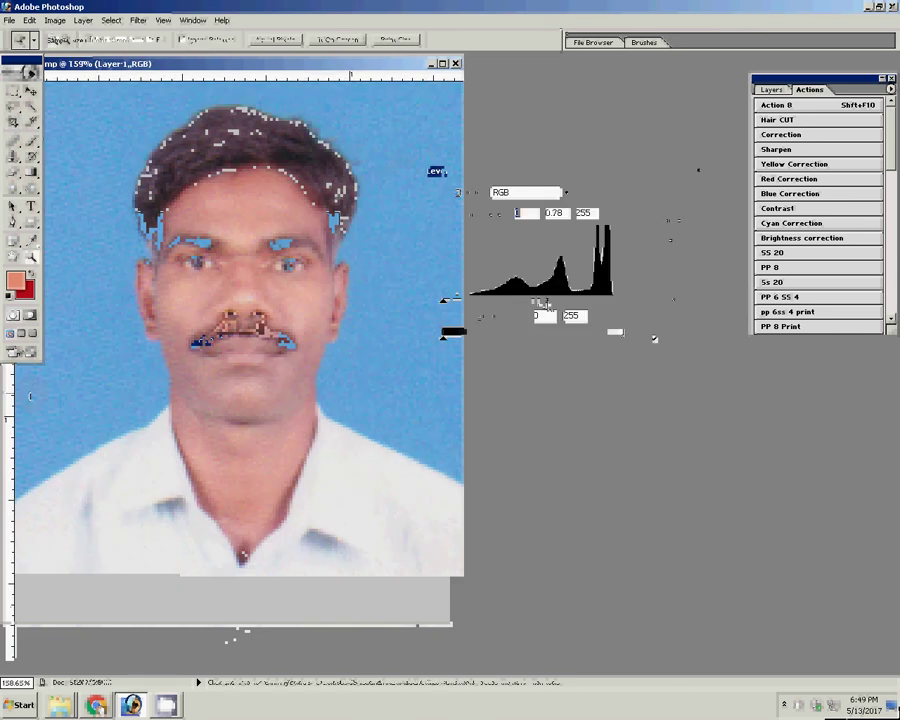
drag(532, 299, 565, 301)
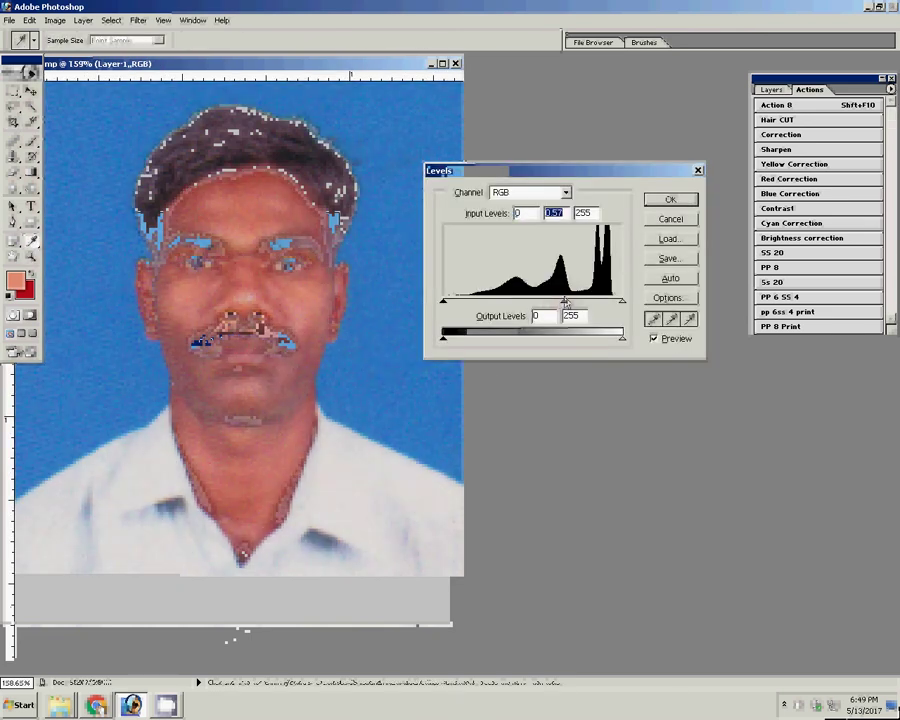
key(Return)
Warm the colours with Color Balance yellow-blue at −27.
key(ctrl+b)
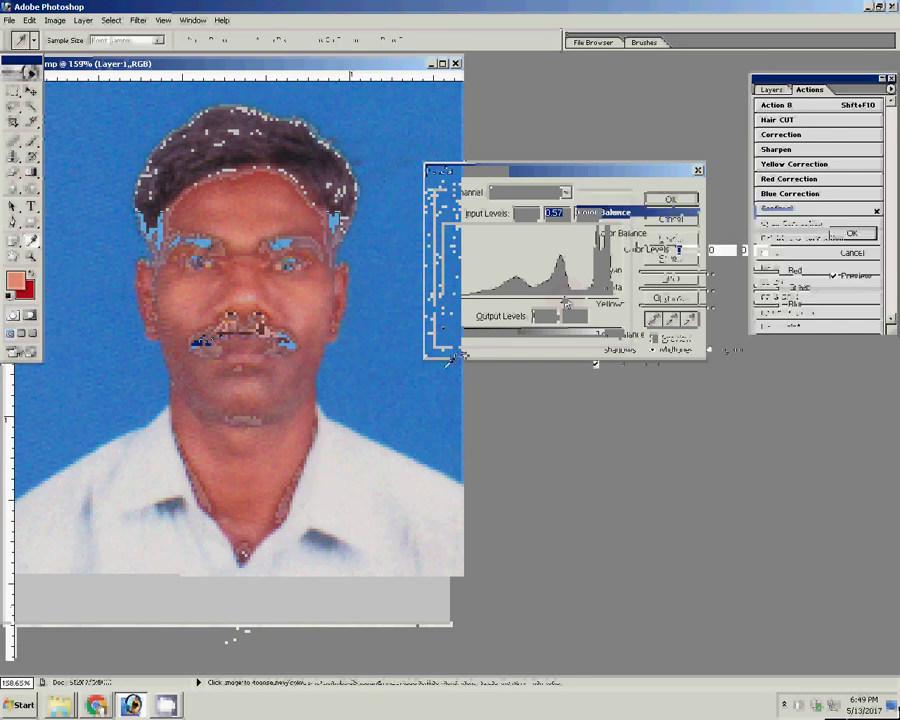
drag(709, 306, 687, 309)
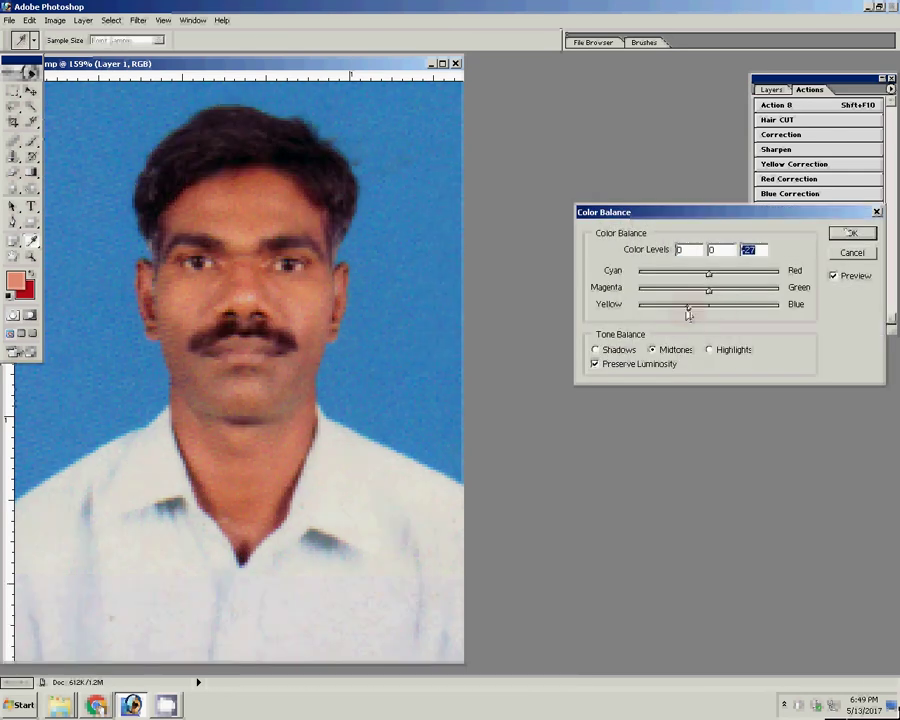
key(Return)
key(z)
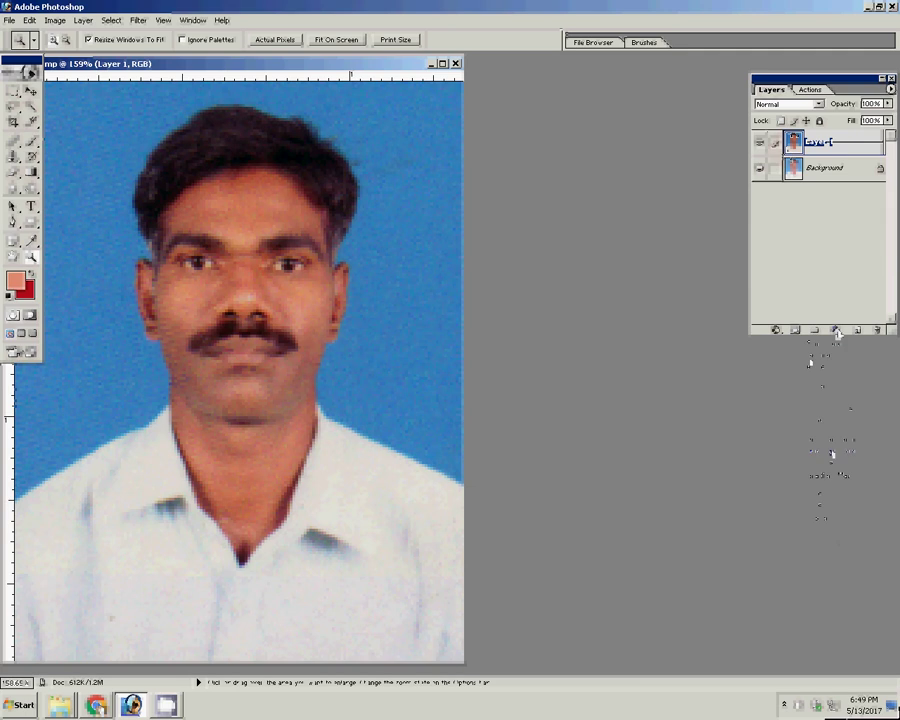
Add a Selective Color layer setting Blacks to about +37%, then zoom in around the eyes.
click(833, 450)
click(600, 264)
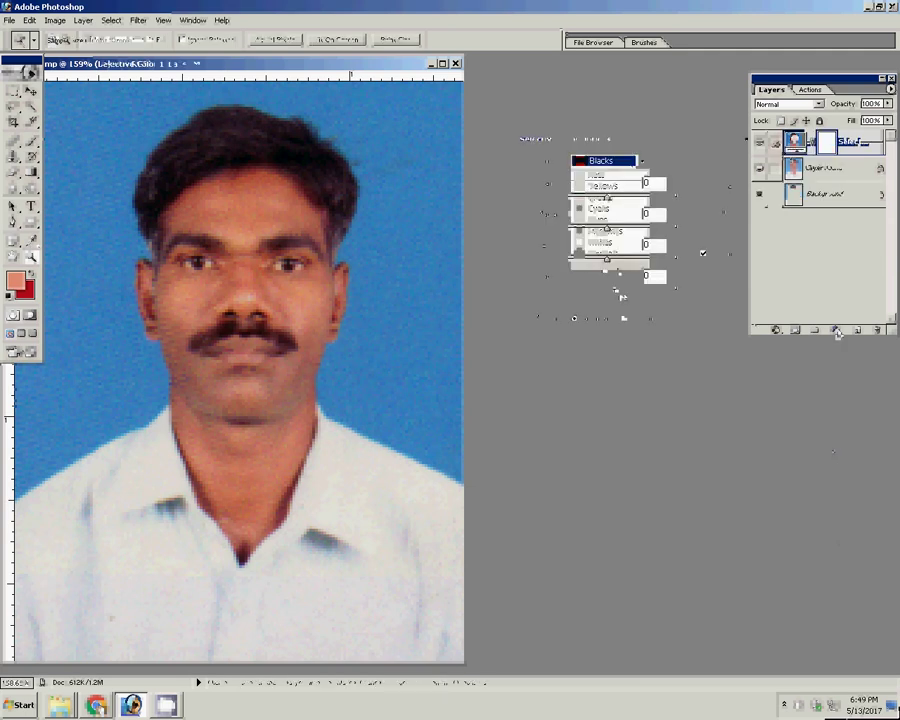
mouse_move(606, 289)
mouse_down()
mouse_move(633, 289)
mouse_move(630, 296)
mouse_up()
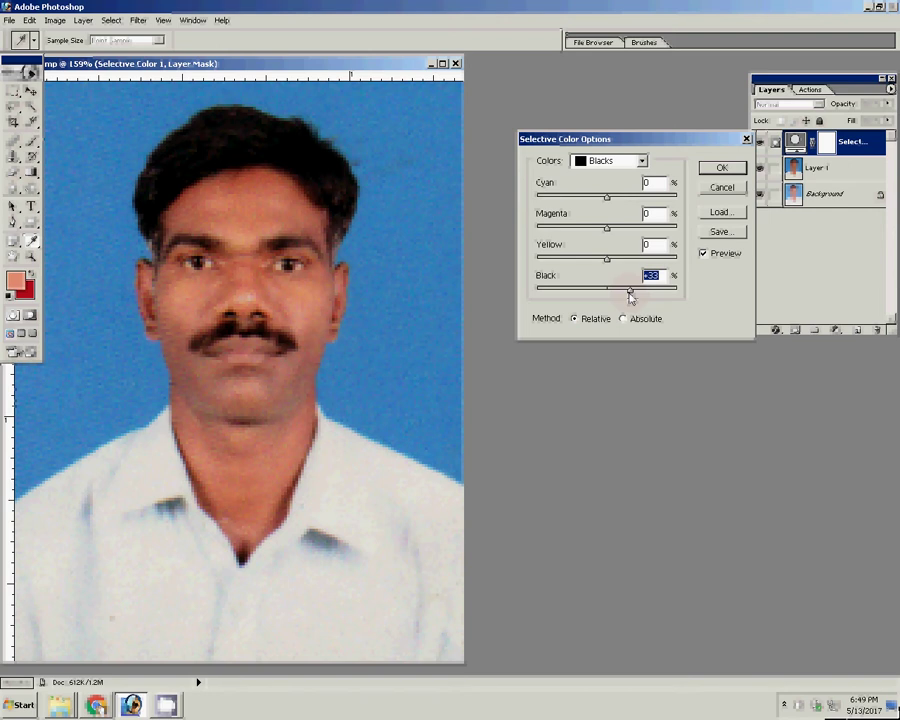
key(ctrl+space)
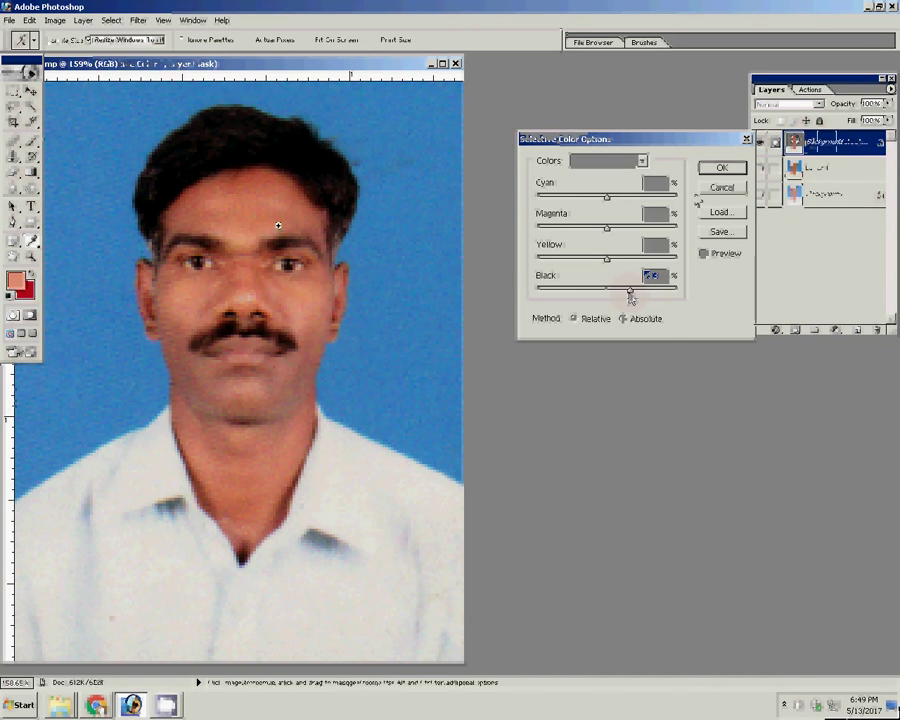
click(213, 267)
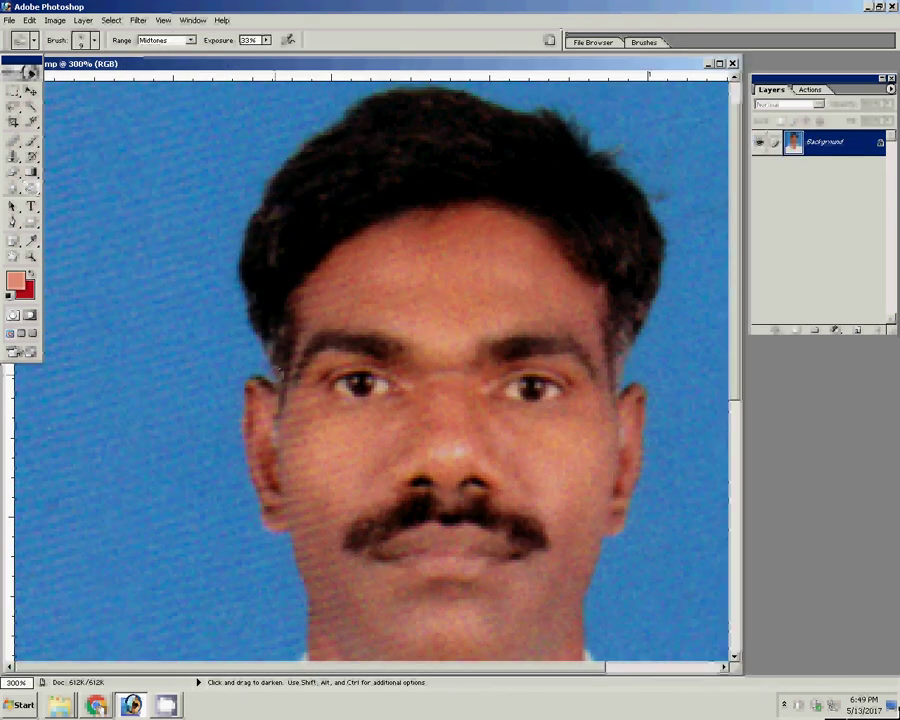
Burn the hair beside the right-side ear darker, then fit the whole photo on screen.
drag(456, 315, 229, 239)
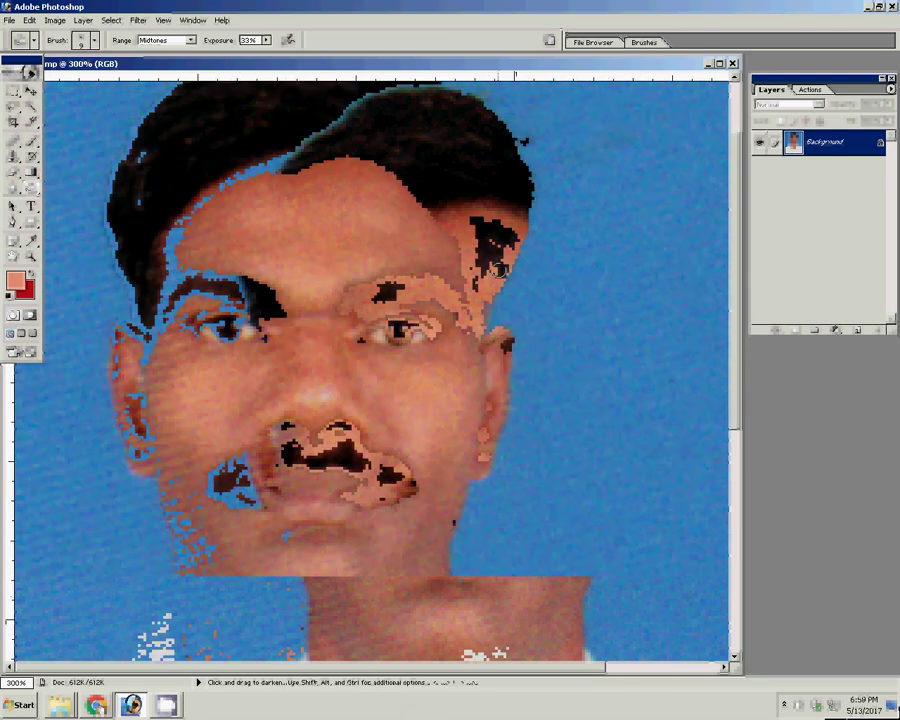
click(500, 266)
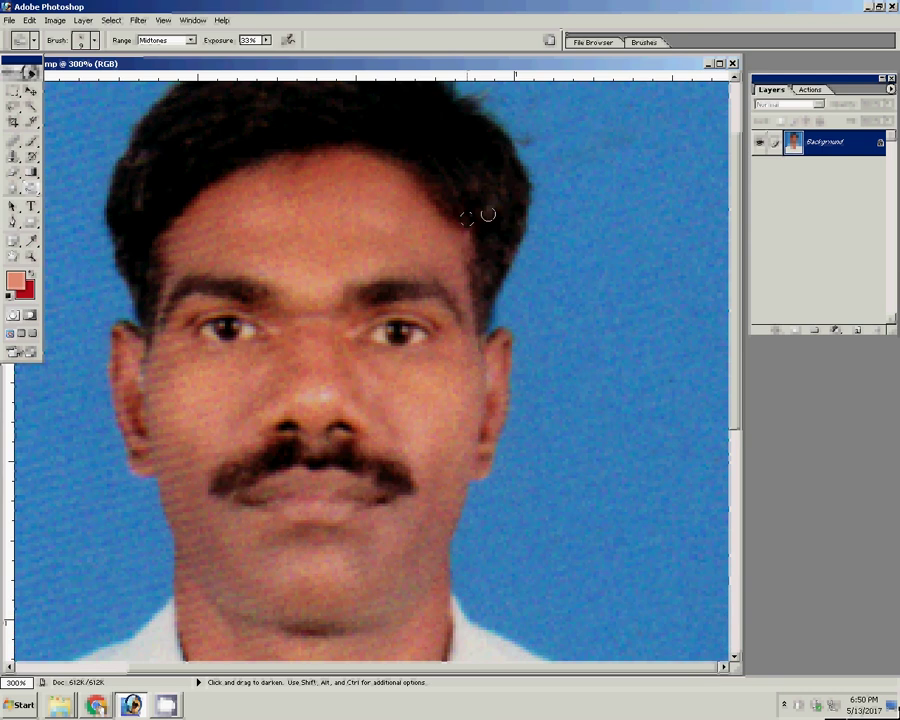
key(z)
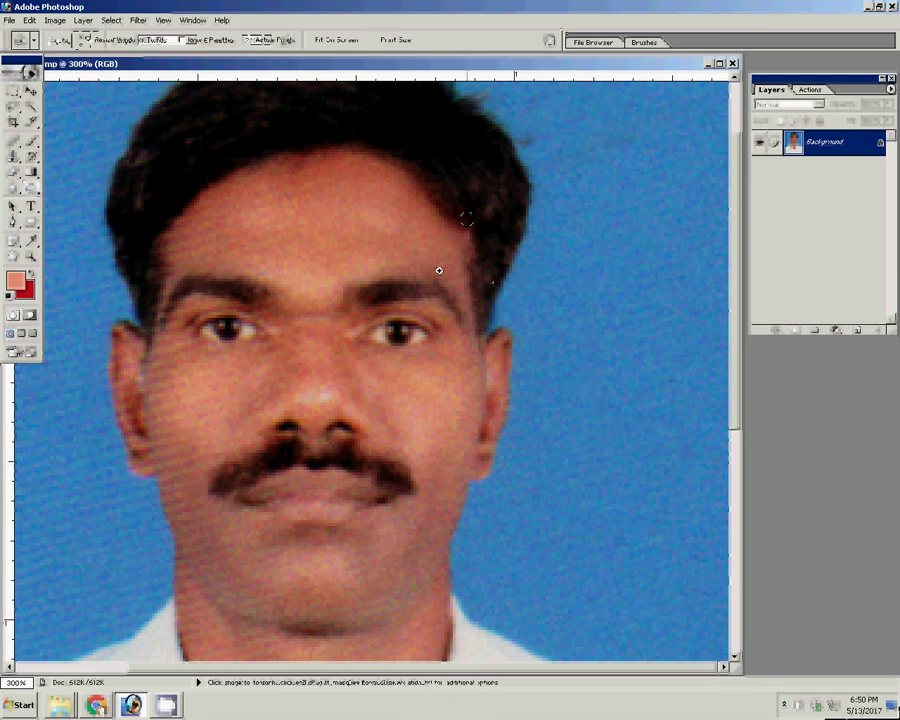
right_click(439, 270)
click(458, 279)
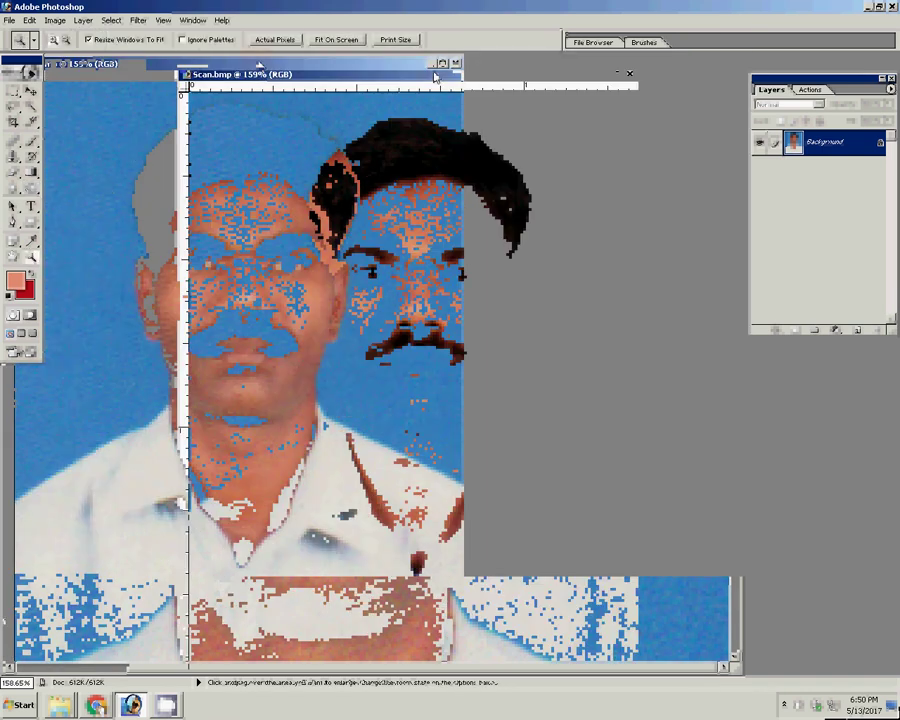
Select the blue backdrop with the Magic Wand and feather the selection.
key(w)
click(571, 288)
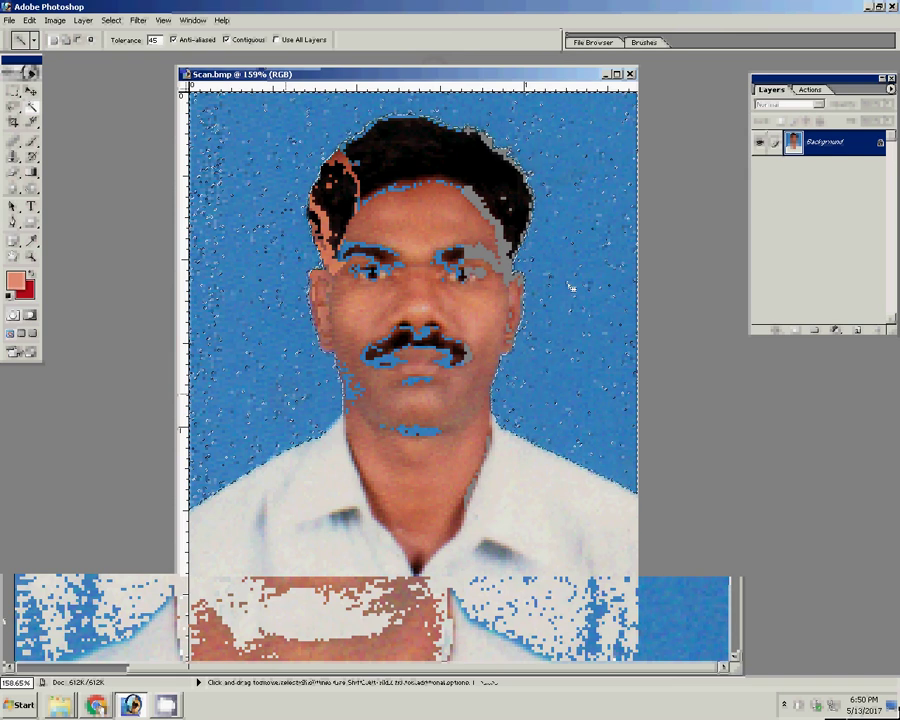
right_click(577, 291)
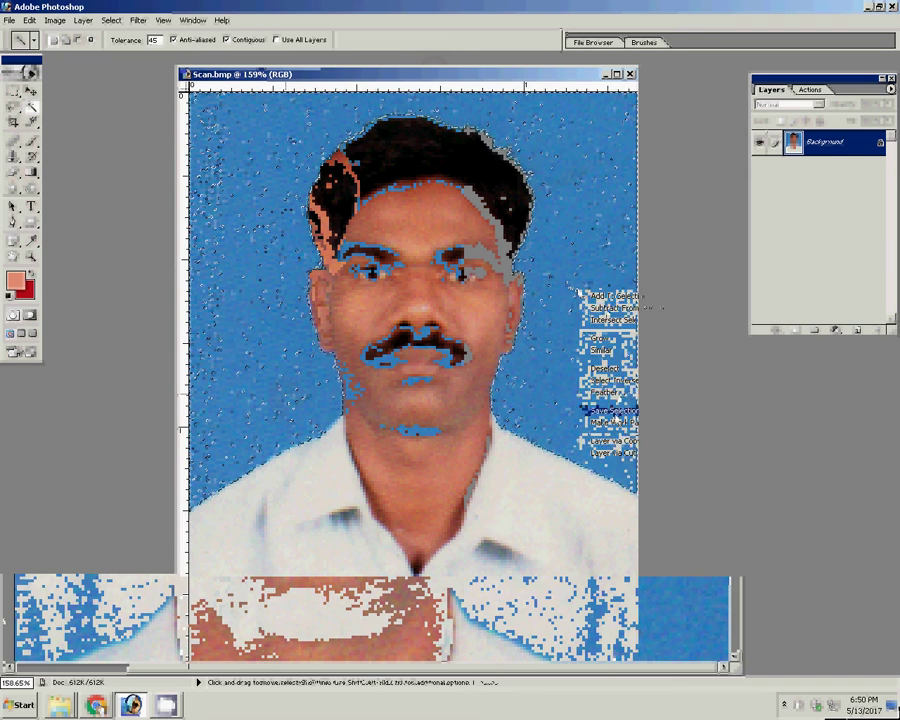
click(603, 392)
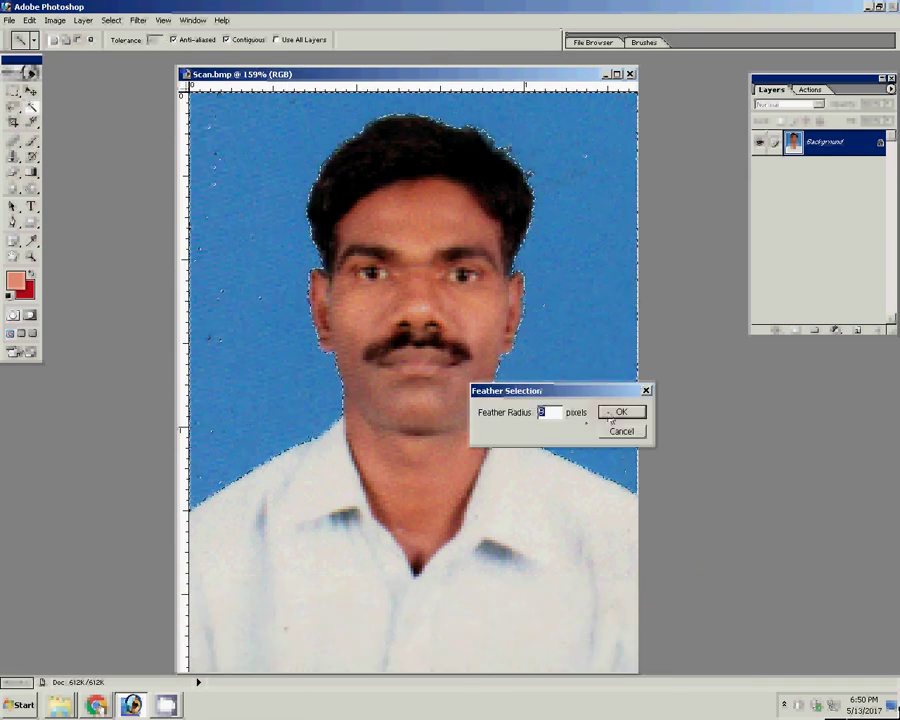
click(611, 415)
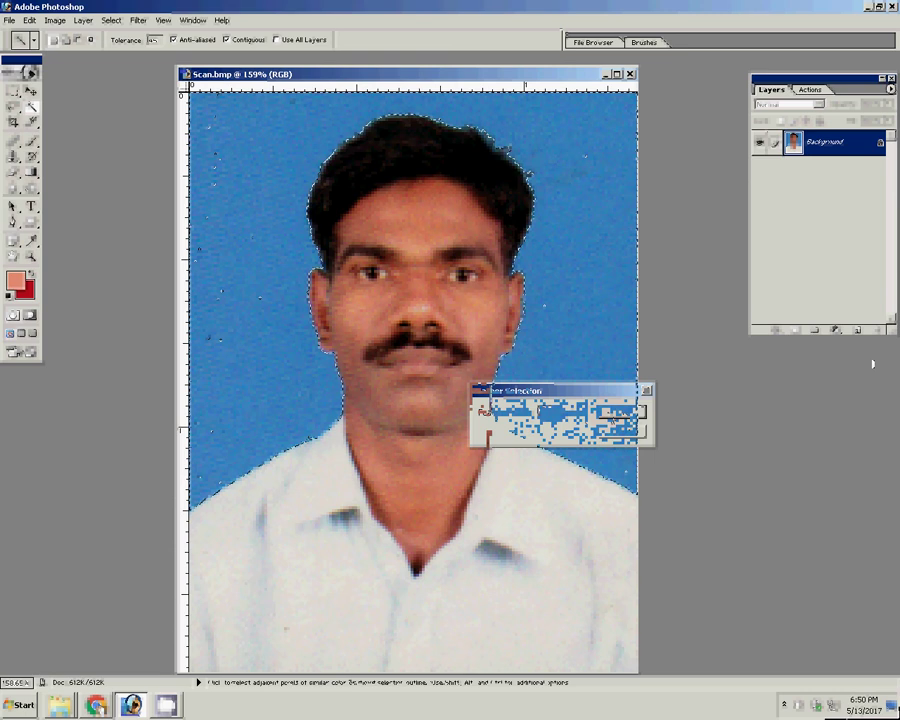
Fill the selected background with a bright sky-blue Solid Color layer and merge it down.
click(836, 330)
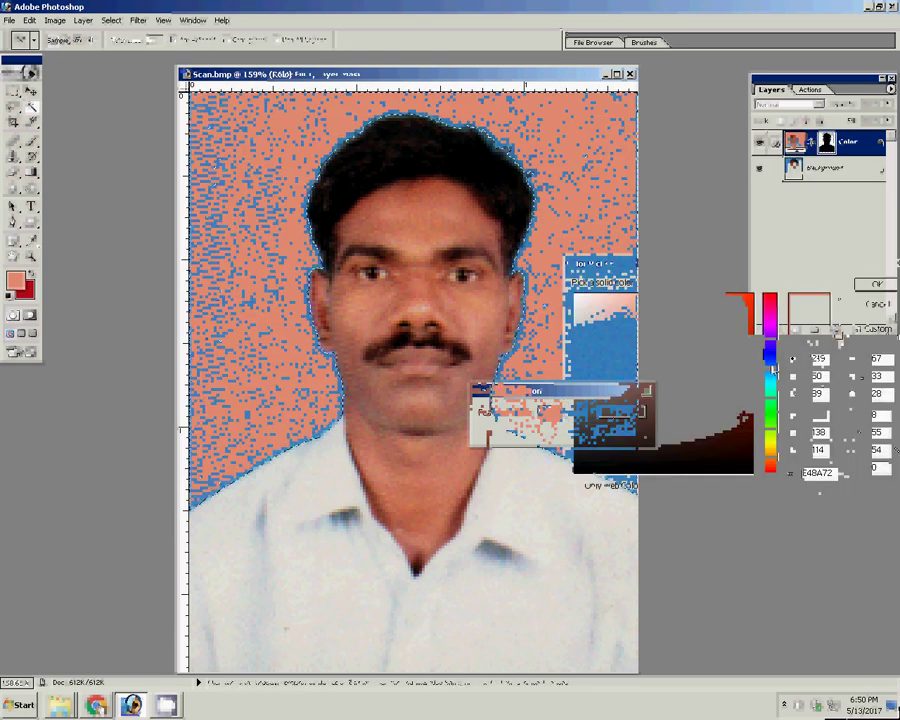
click(770, 362)
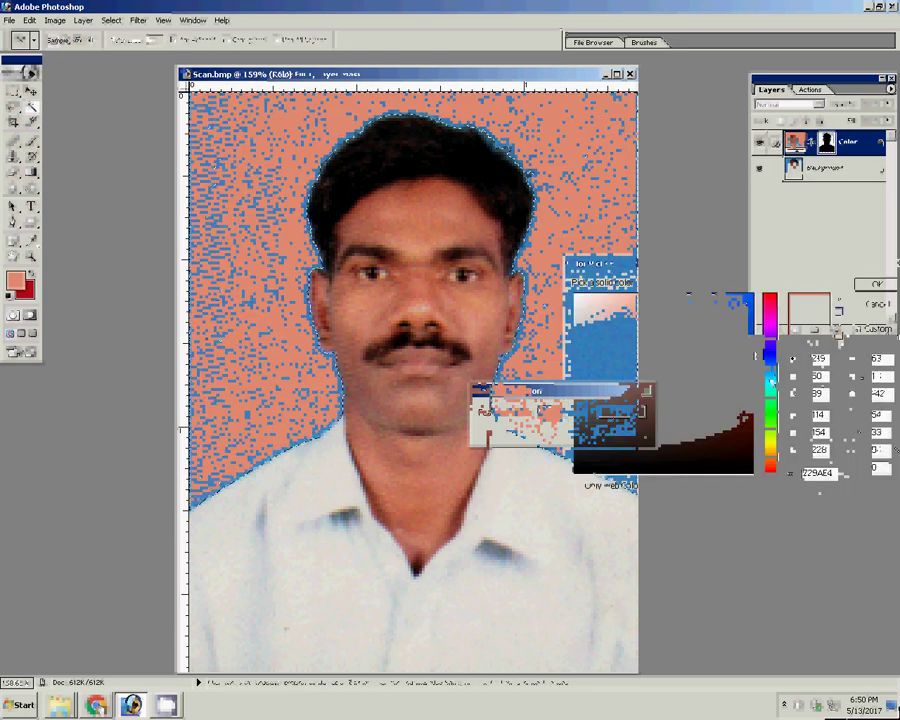
click(877, 285)
key(ctrl+e)
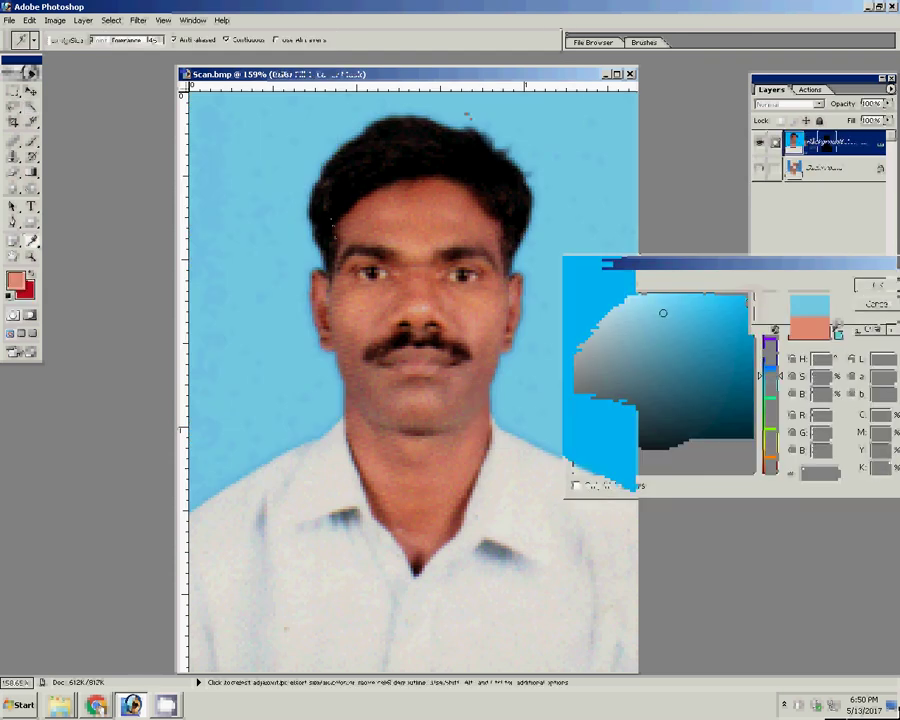
Play the PP 8 action to tile eight copies of the photo on a new sheet.
drag(440, 80, 315, 84)
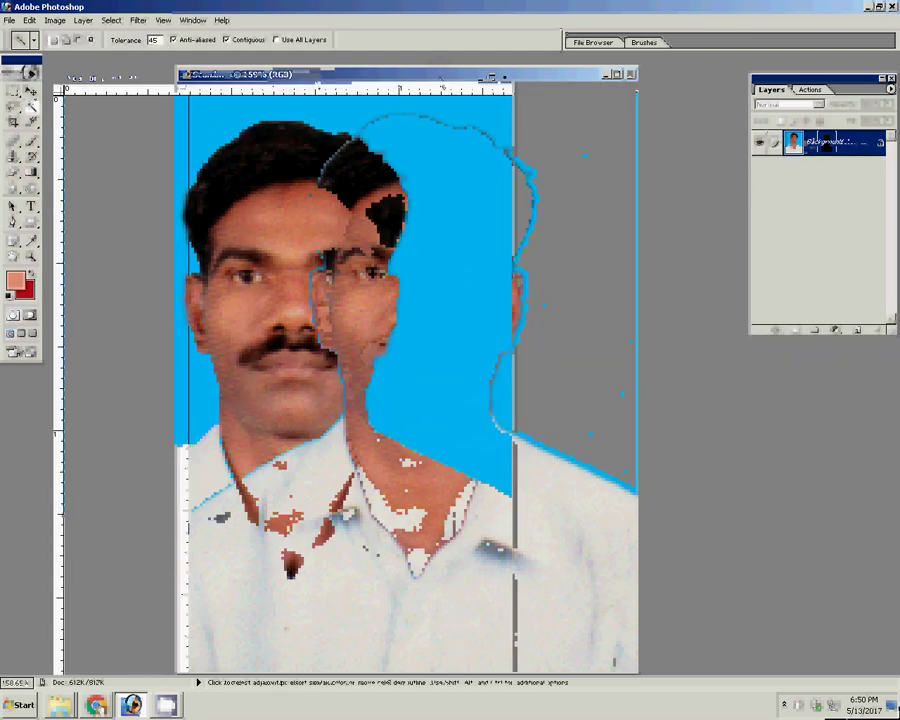
click(810, 90)
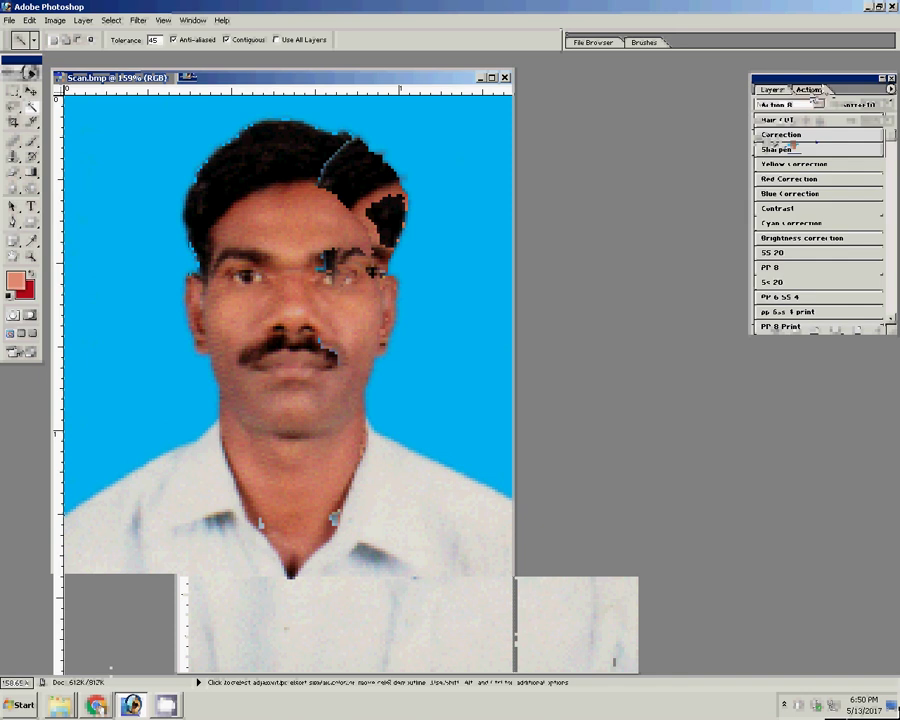
click(785, 268)
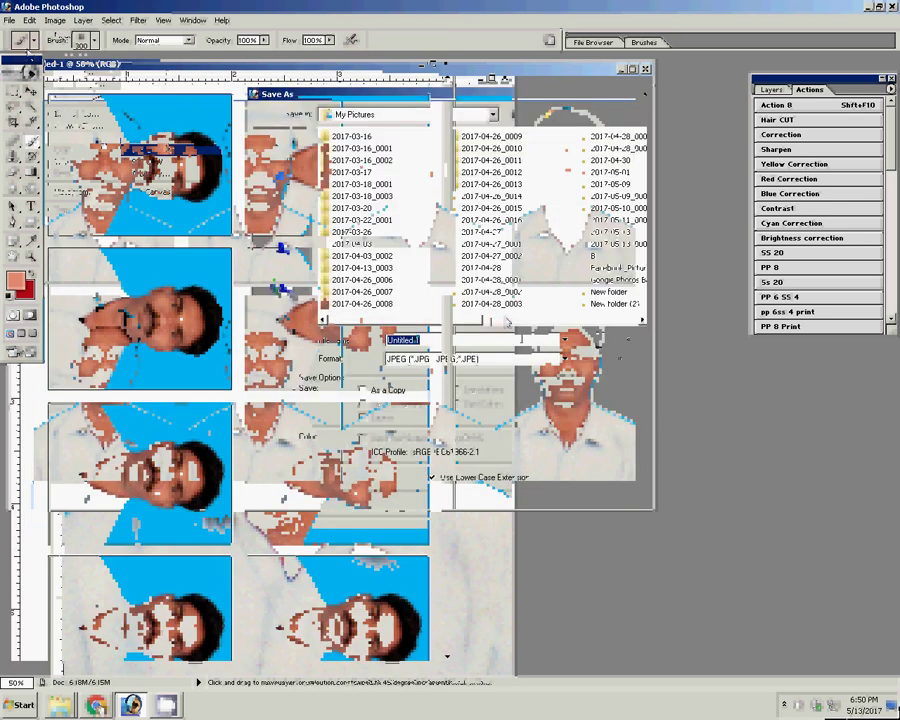
Save the eight-photo sheet as a High-quality JPEG in My Pictures.
text(1)
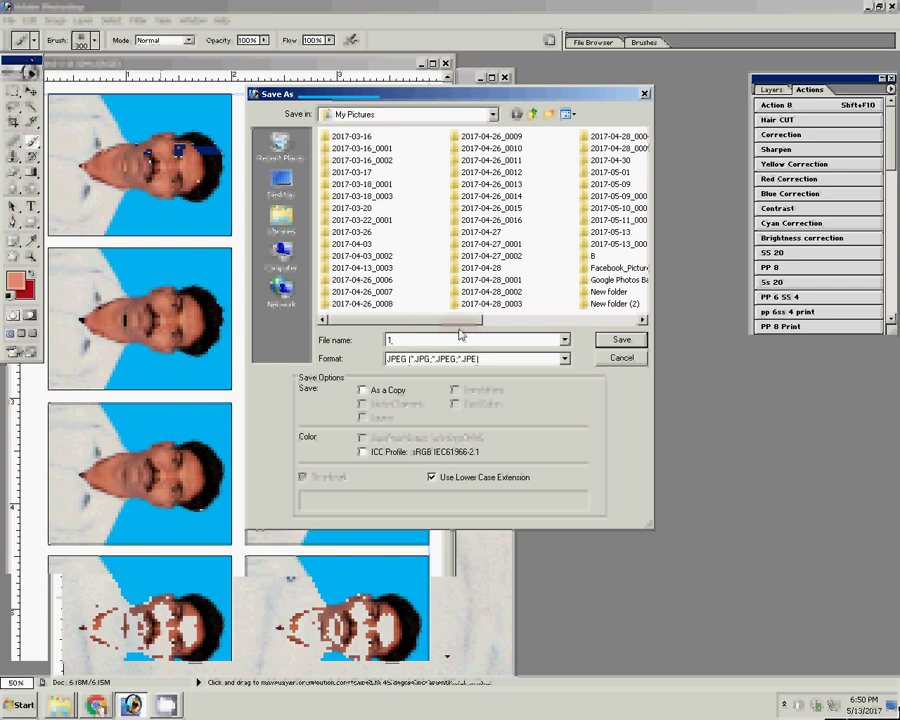
text(,)
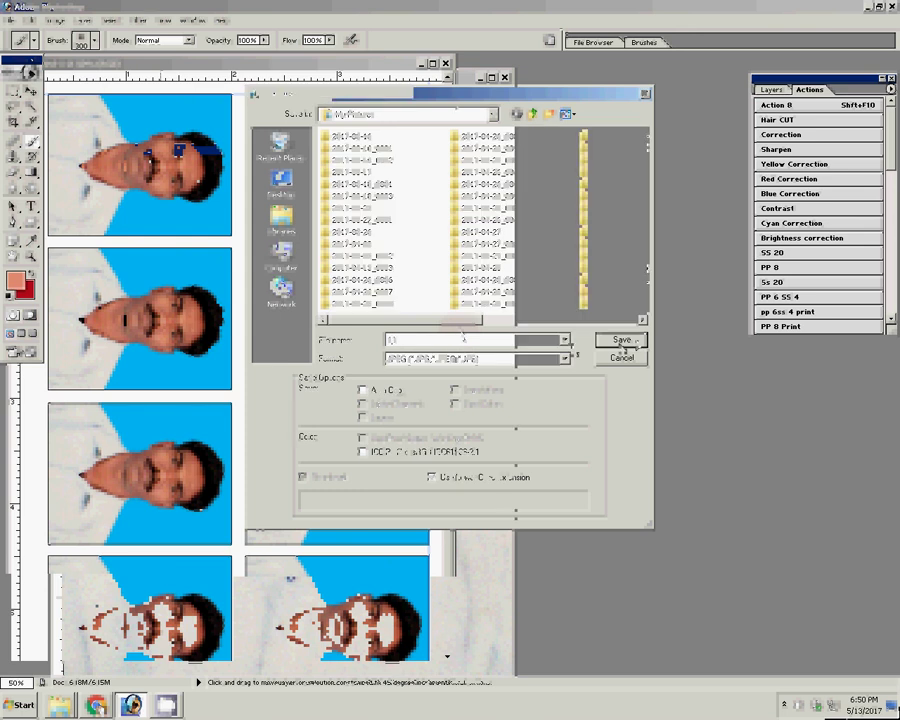
click(624, 340)
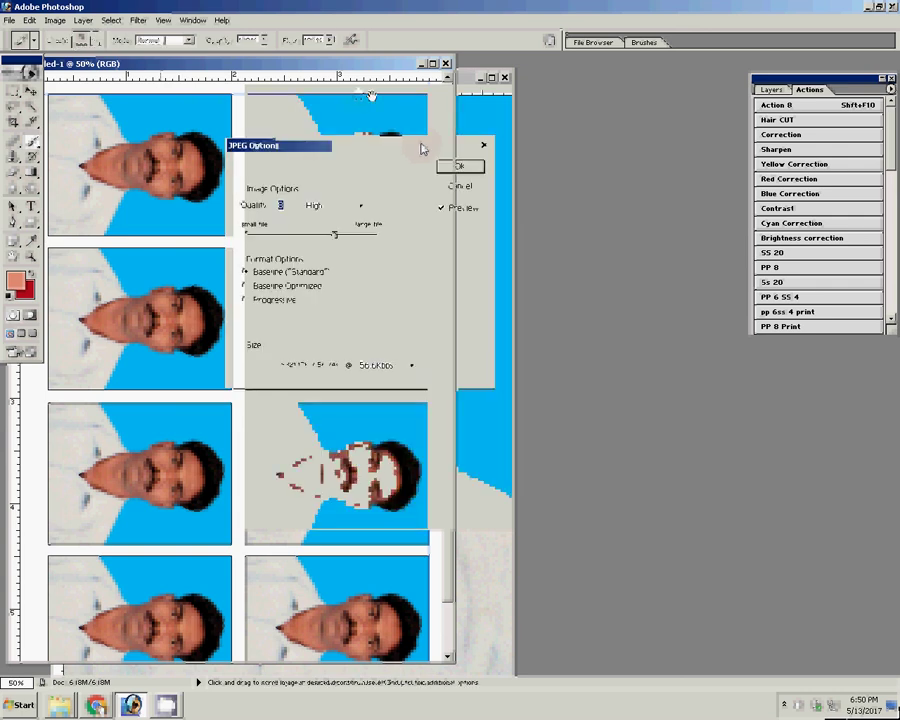
click(459, 167)
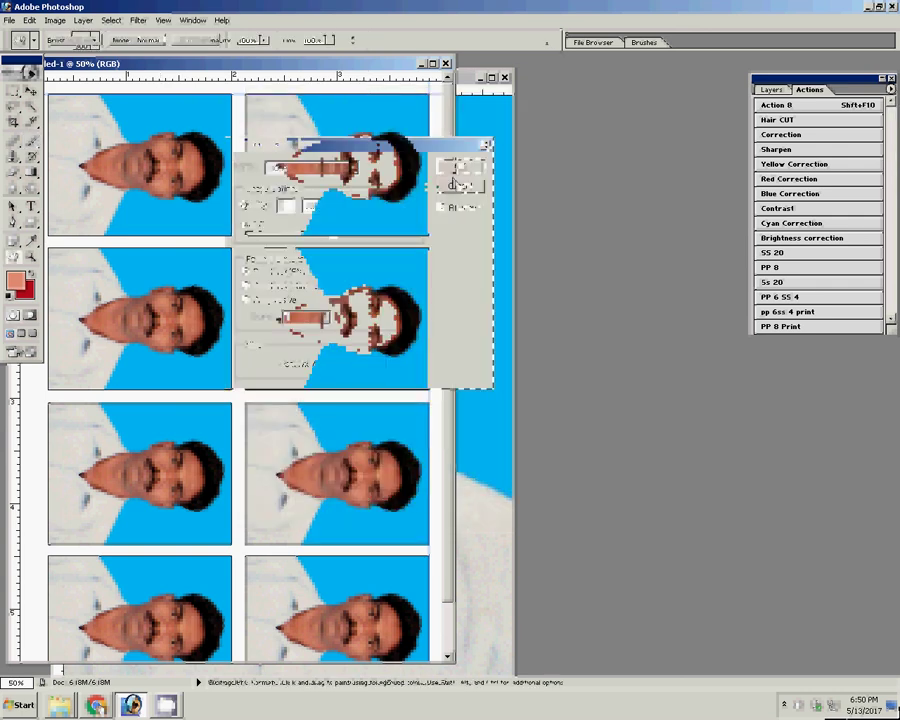
click(9, 20)
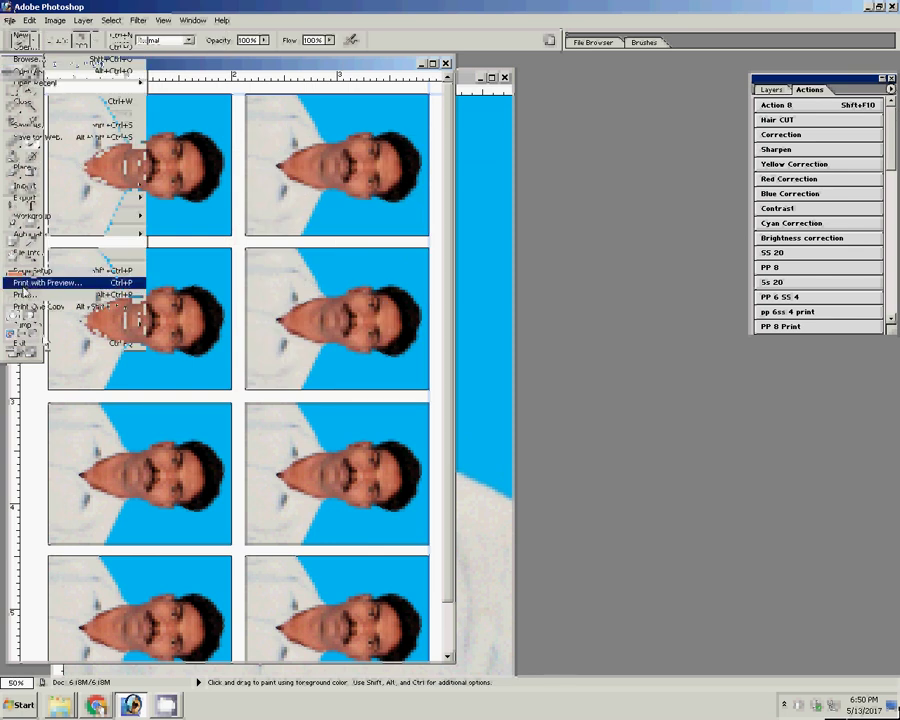
Print the 11.jpg eight-photo sheet to the HiTi 5420 and confirm it appears in the printer queue.
click(45, 283)
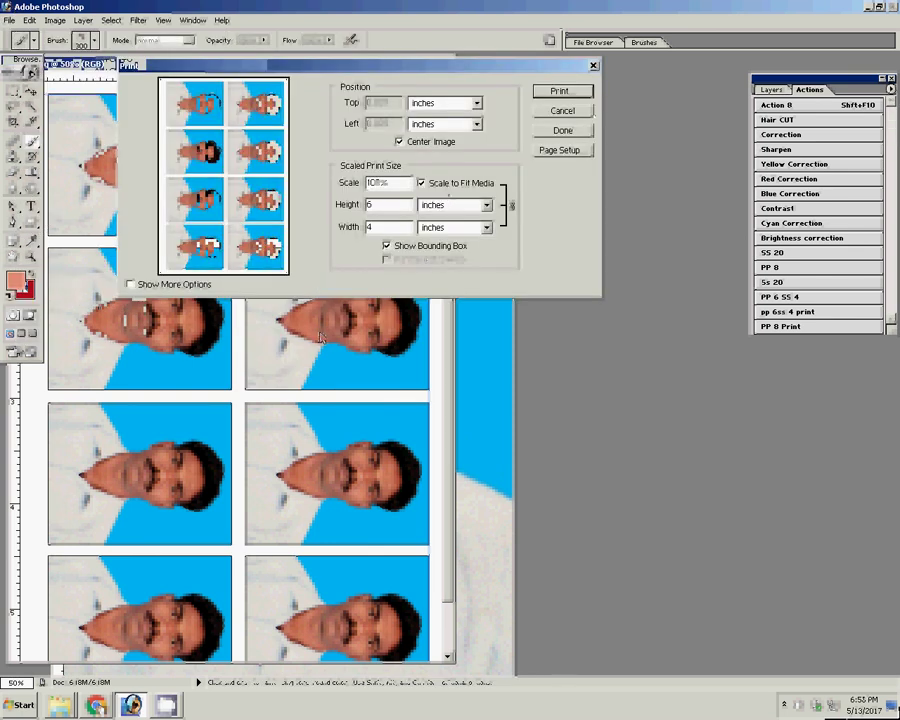
click(570, 91)
click(510, 254)
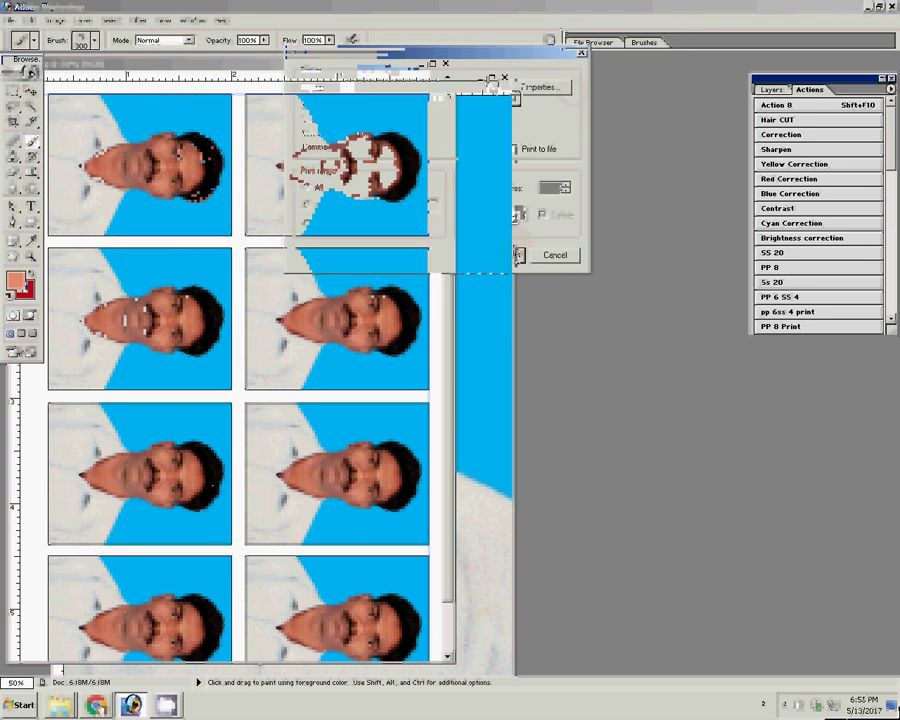
double_click(779, 708)
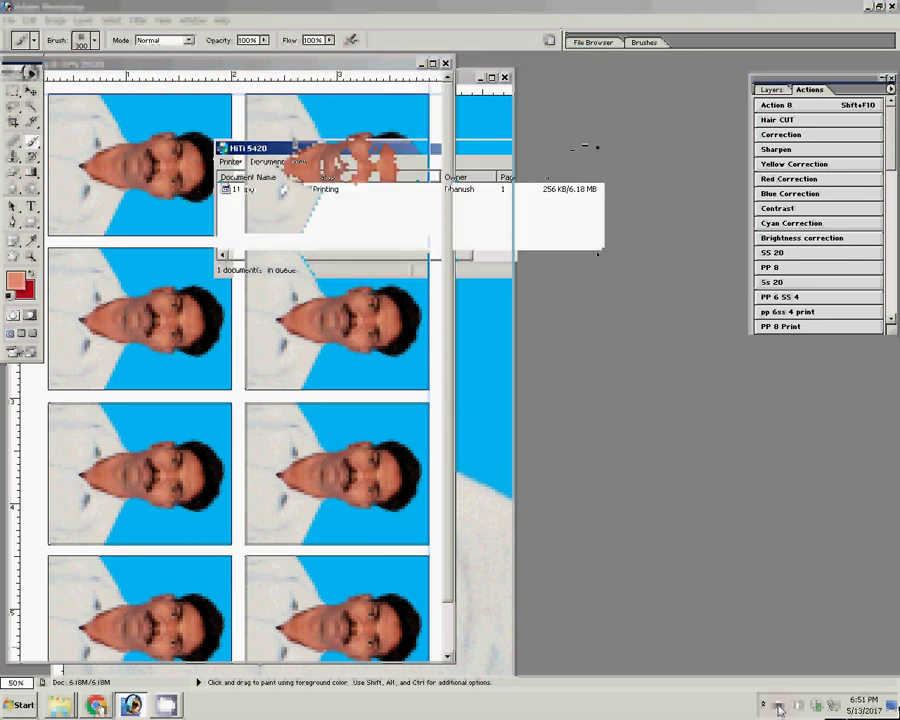